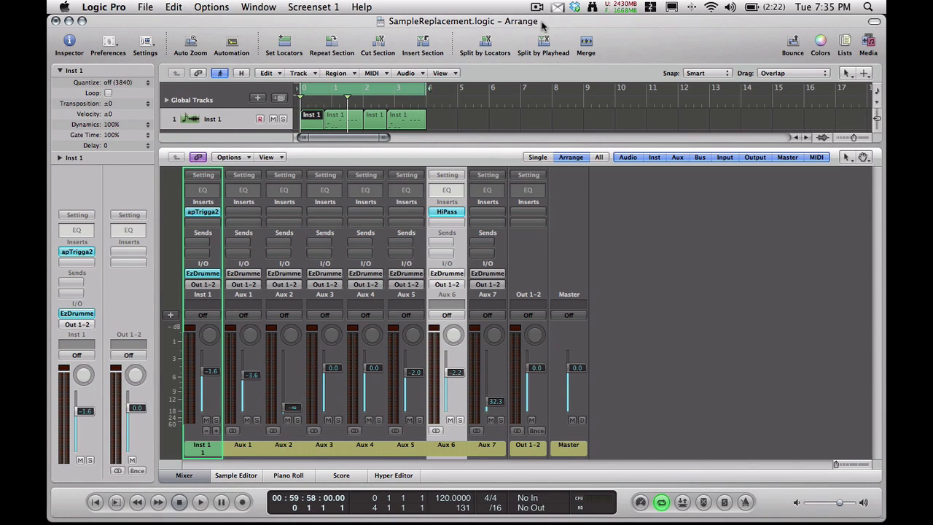
click(828, 7)
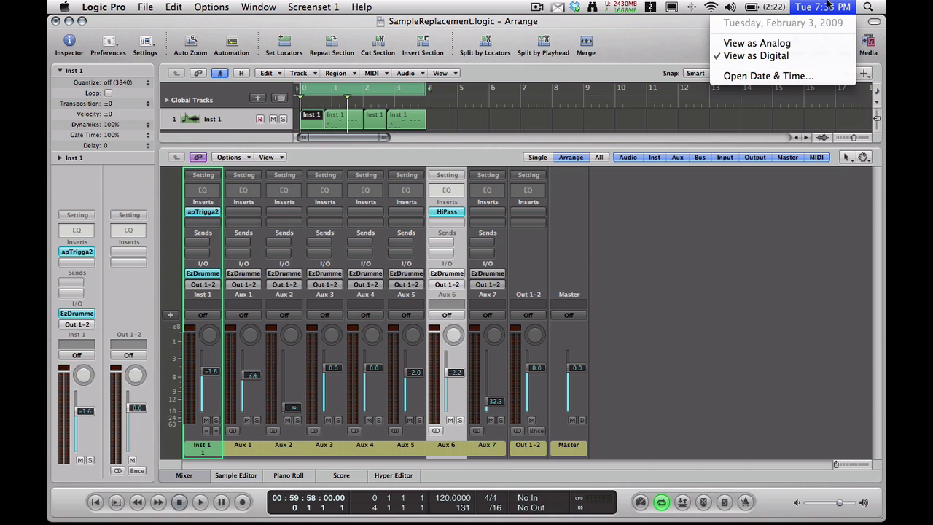
click(828, 7)
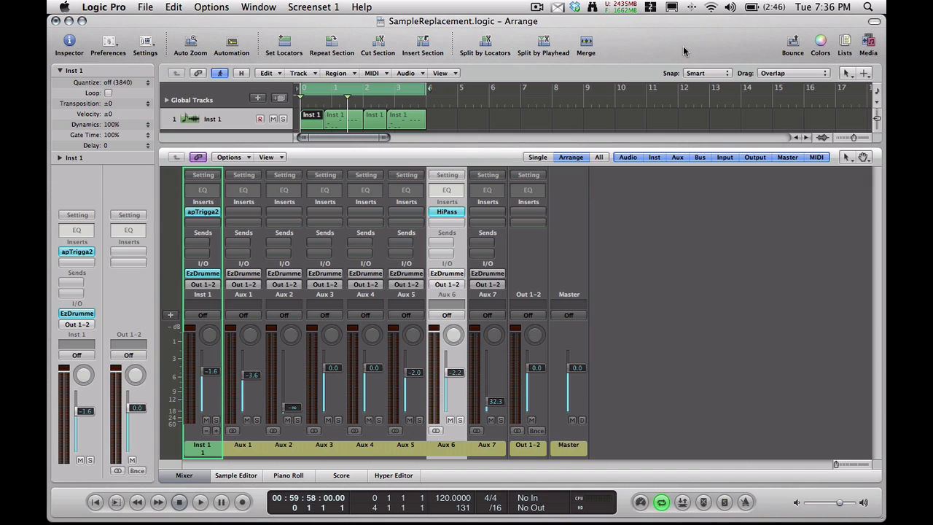
- Play the drum loop and compare Inst 1 with apTrigga2 bypassed and active, finishing with the playhead back at the start
key(space)
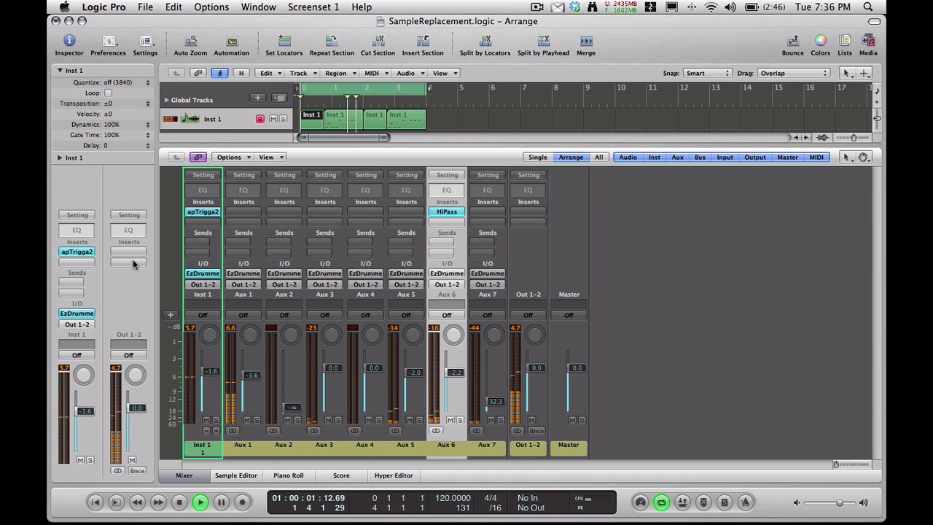
alt+click(191, 212)
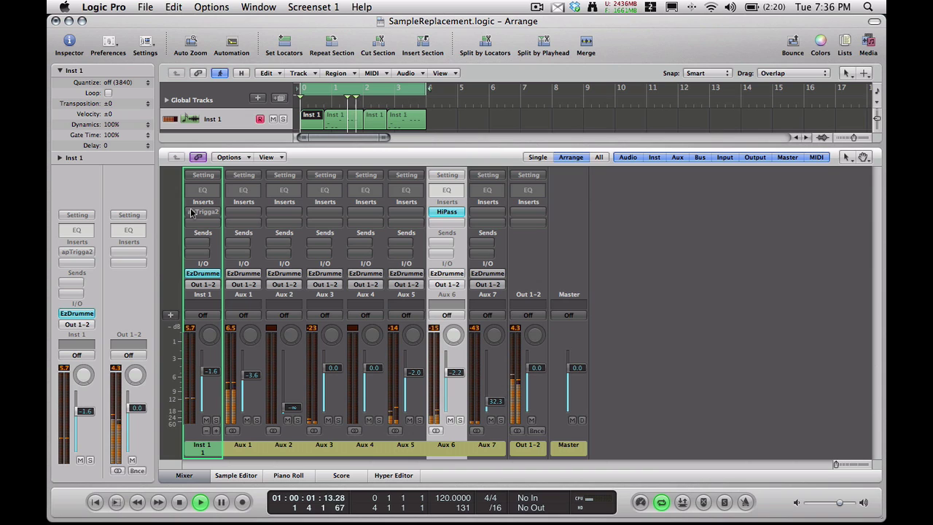
alt+click(191, 212)
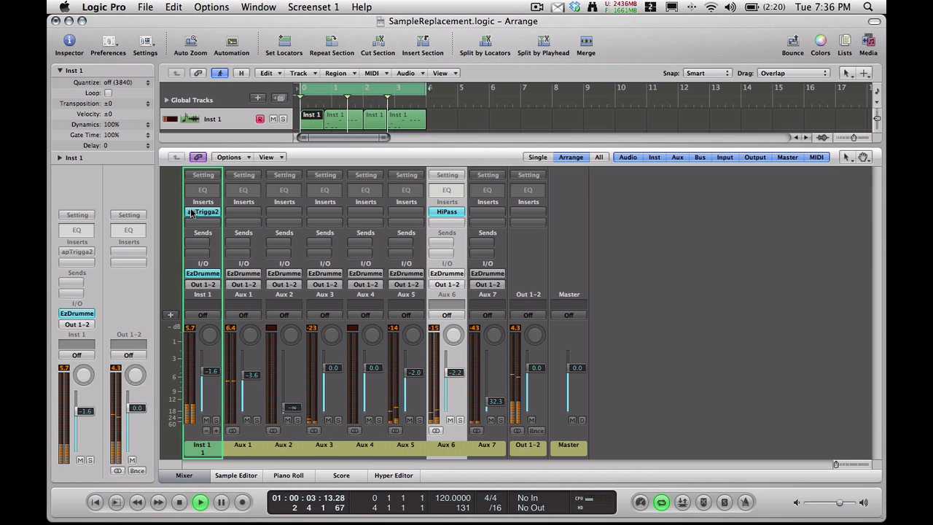
key(space)
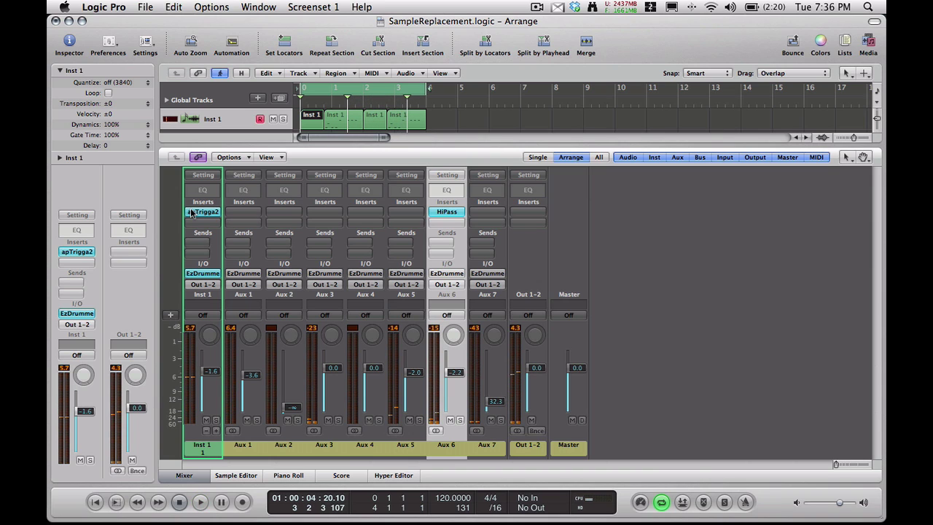
key(Return)
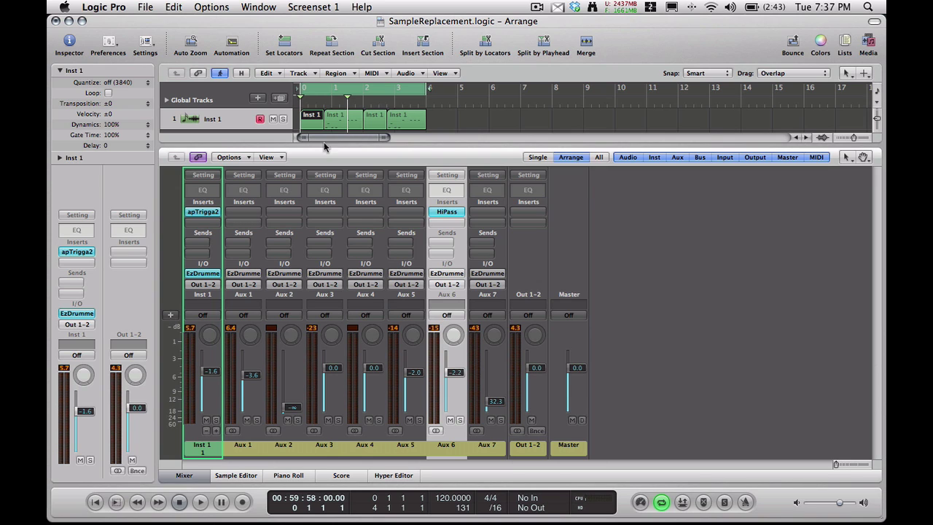
- Insert the stereo apulSoft apTrigga2 plug-in on Aux 1 and move its window clear of the channel inserts
click(239, 212)
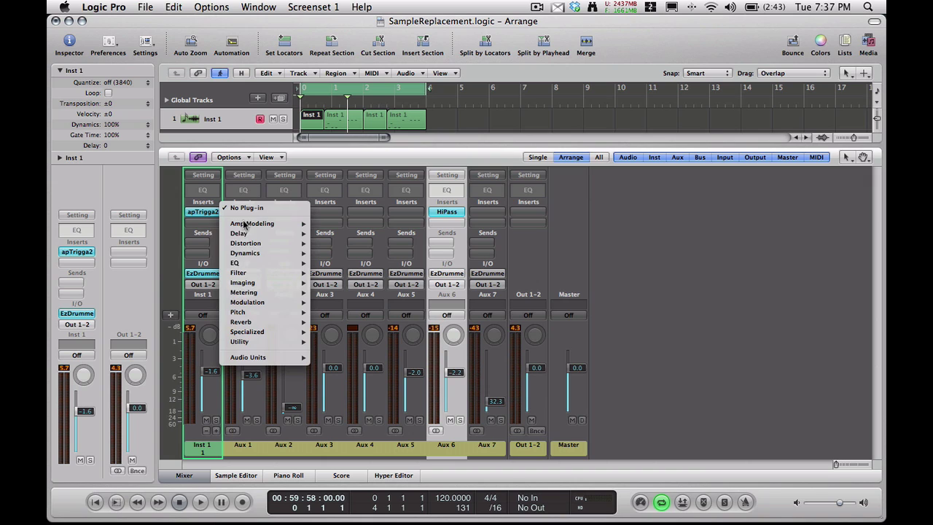
mouse_move(300, 365)
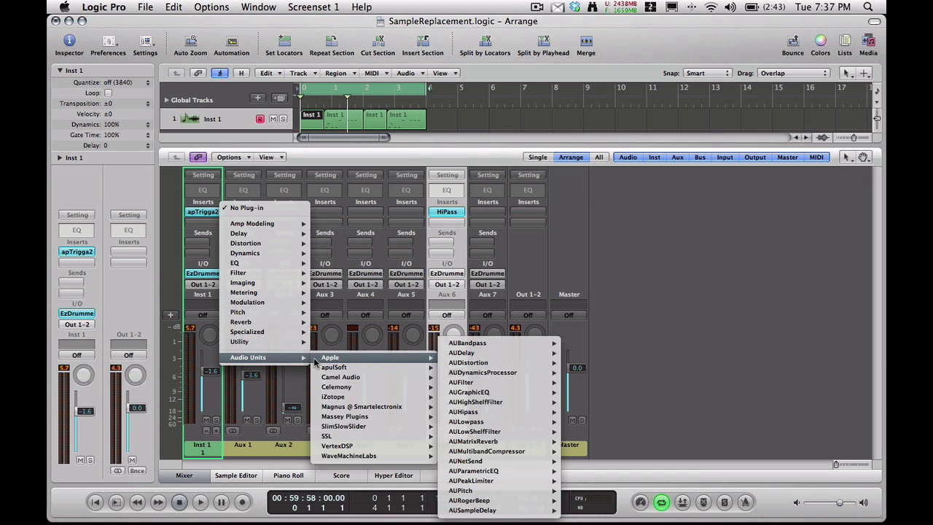
mouse_move(356, 367)
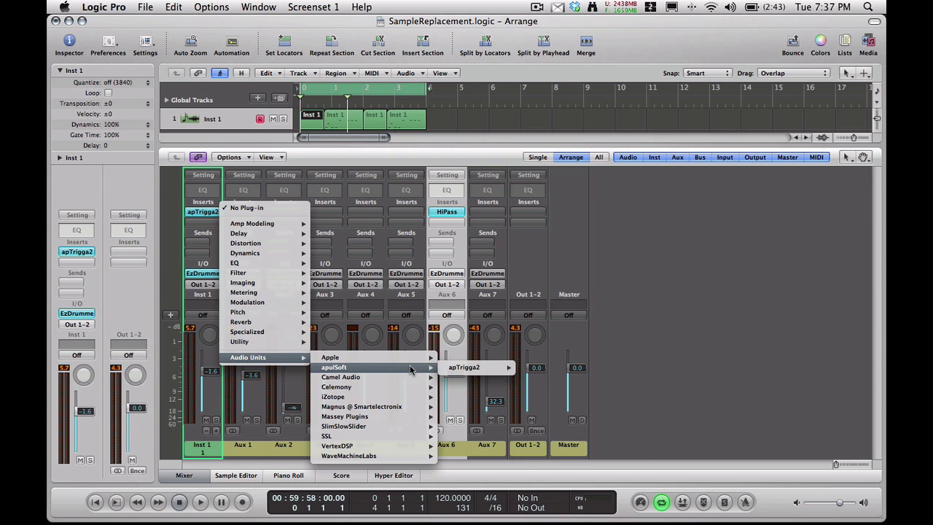
mouse_move(465, 369)
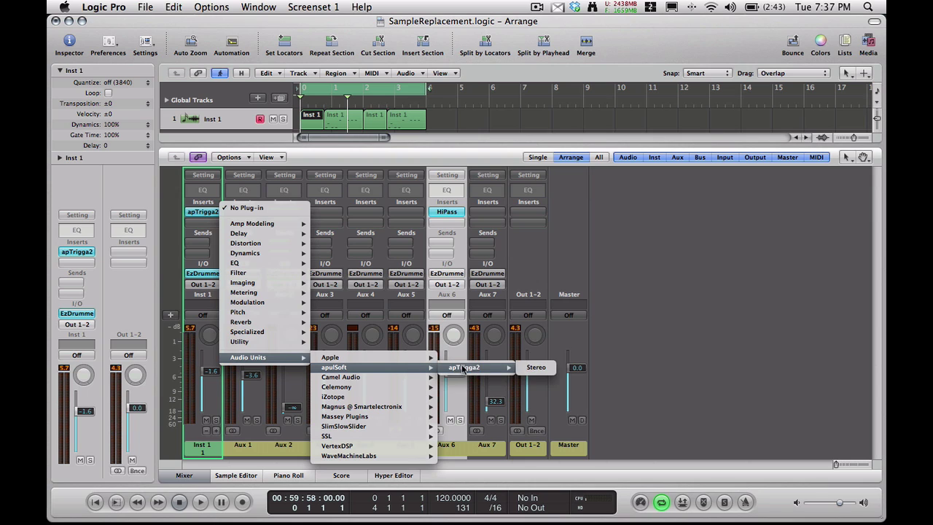
click(535, 367)
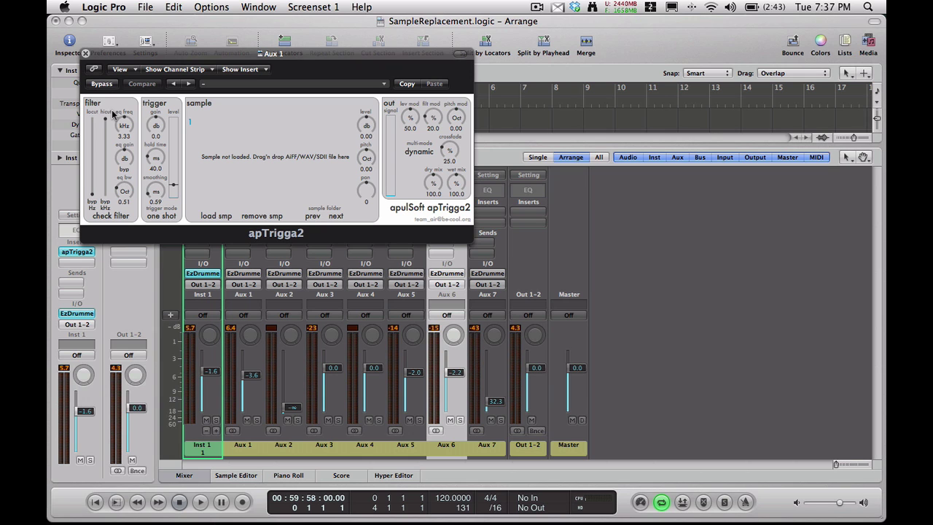
drag(268, 57, 359, 121)
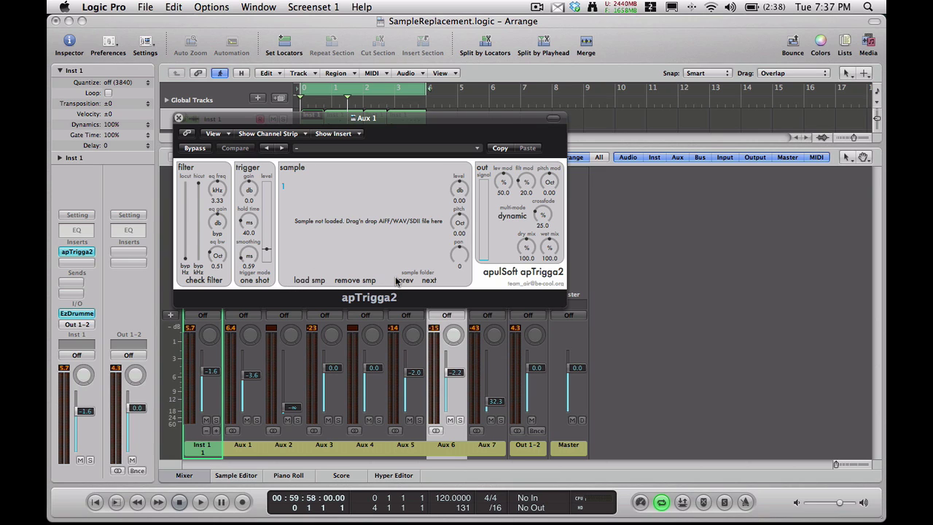
- Load SnareHit2.wav from the Bounces folder as sample 1 in Aux 1's apTrigga2 and close the plug-in window
click(309, 281)
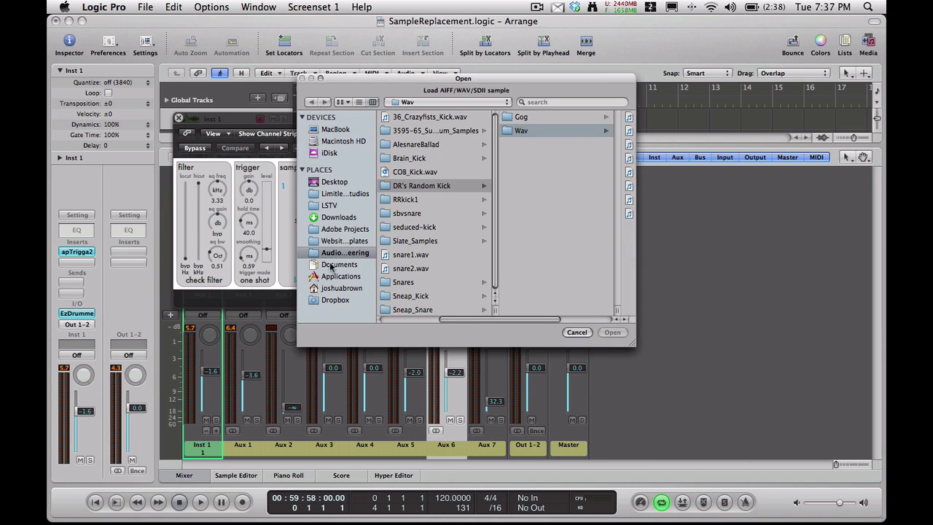
click(432, 107)
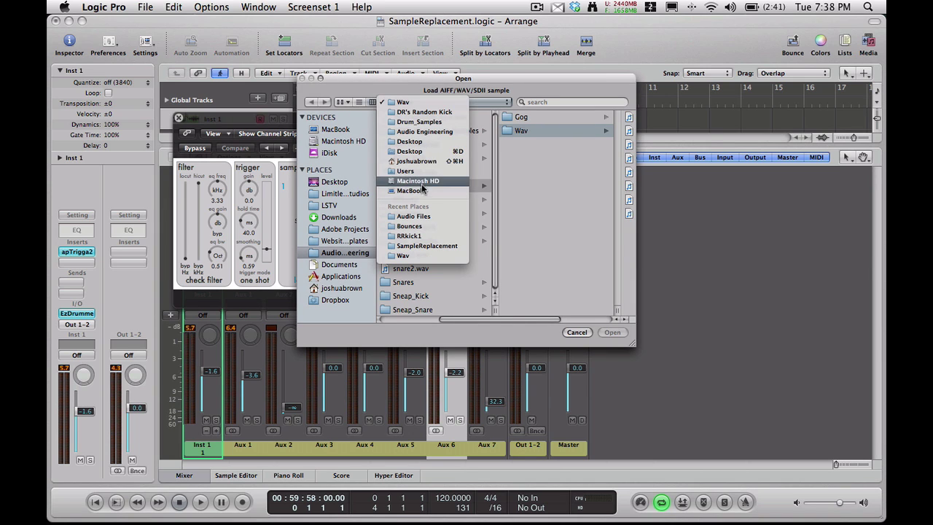
click(417, 228)
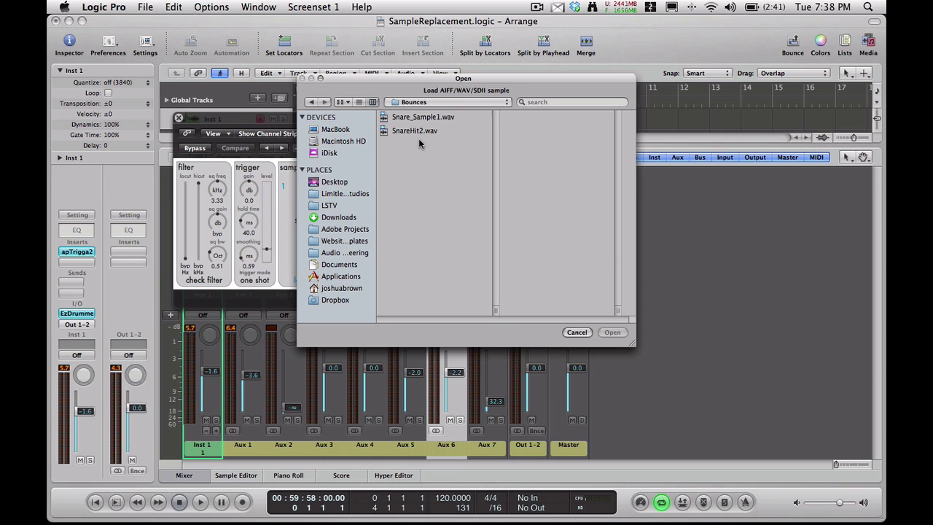
click(419, 135)
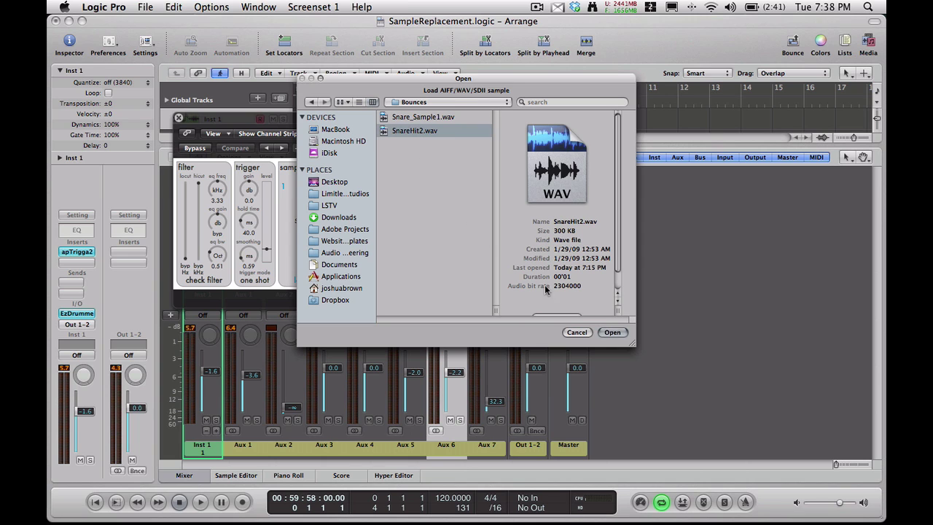
click(611, 333)
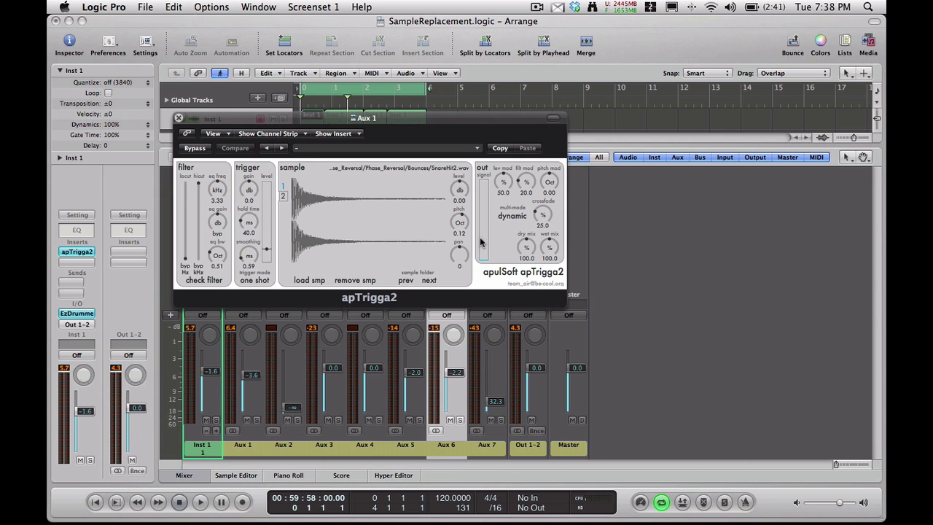
click(179, 117)
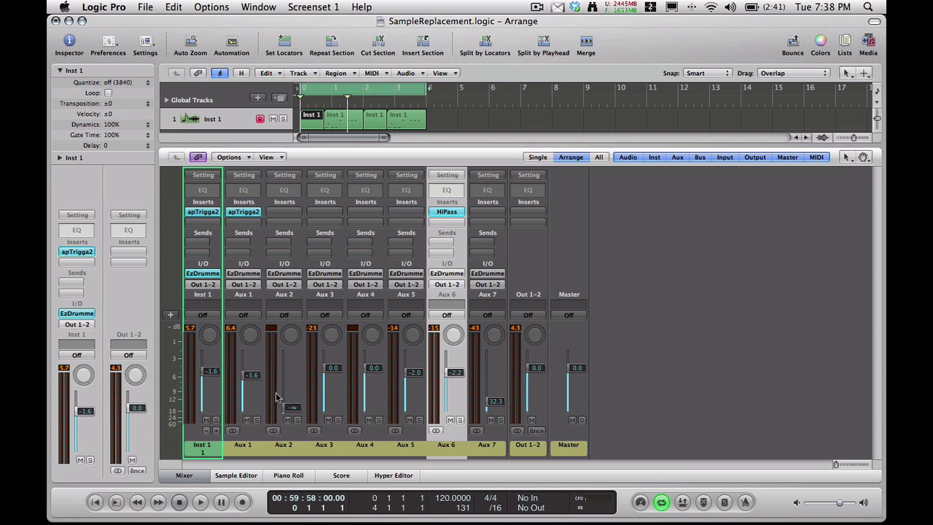
- Lower the level of sample 1 in Aux 1's apTrigga2 to -1.26 dB and close the plug-in window
click(244, 212)
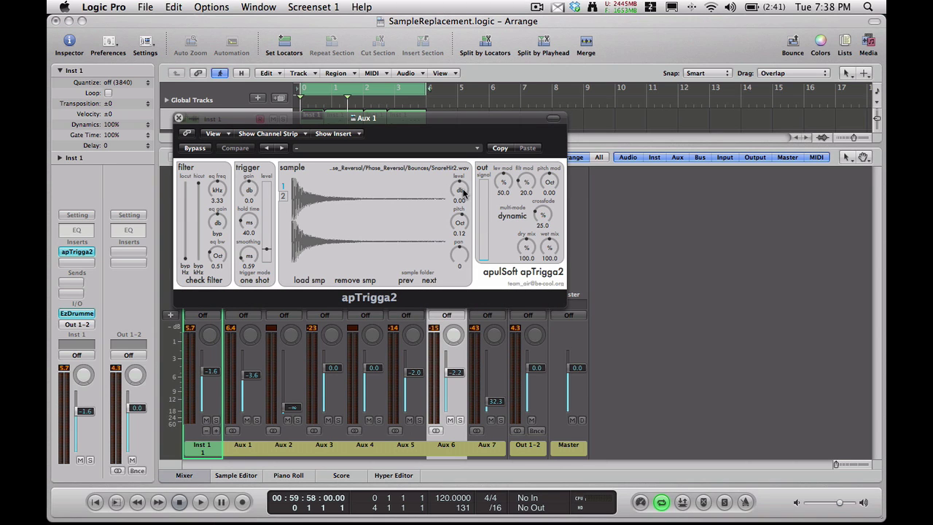
drag(461, 192, 460, 193)
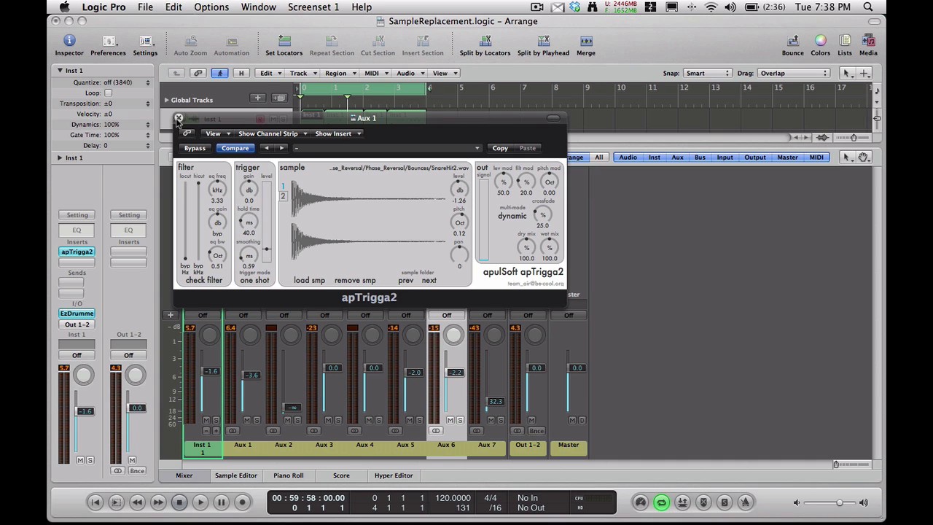
click(178, 119)
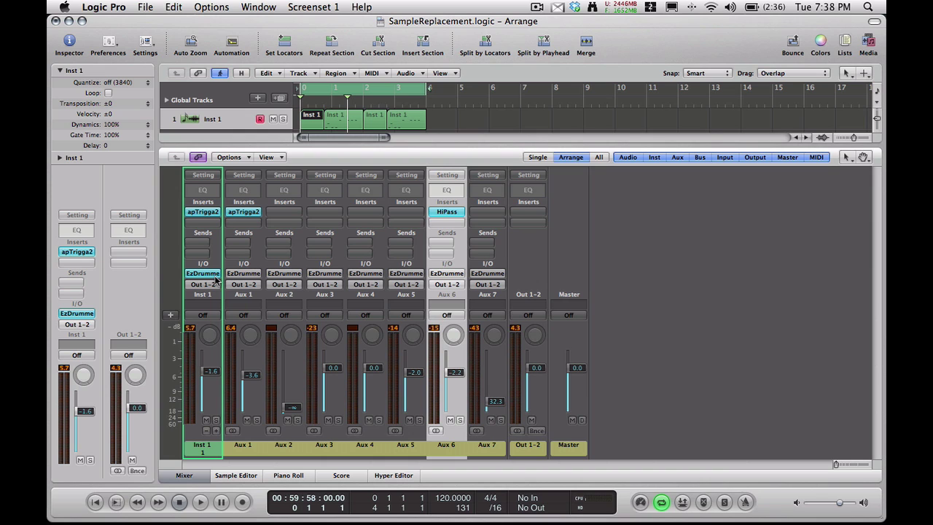
- Lower the Aux 1 fader to -8.8 dB while playing the loop to balance the replaced snare
key(space)
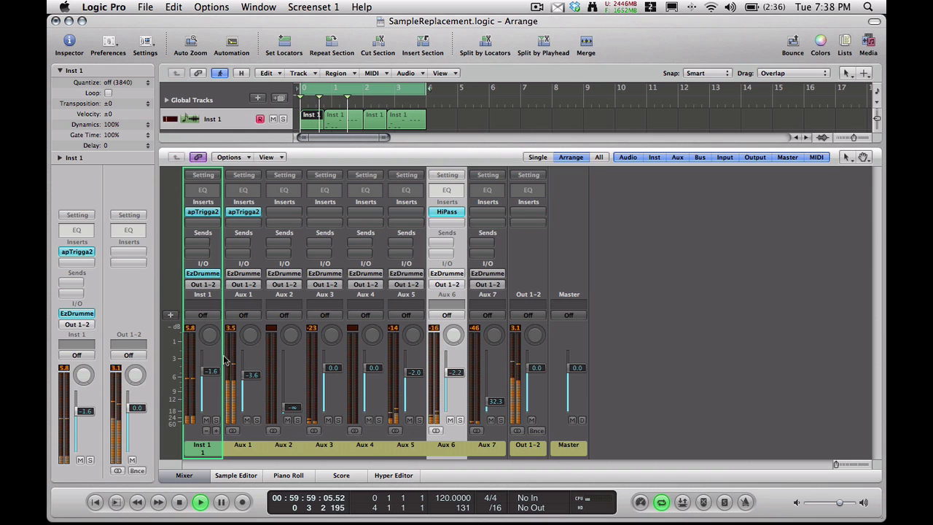
drag(255, 382, 255, 388)
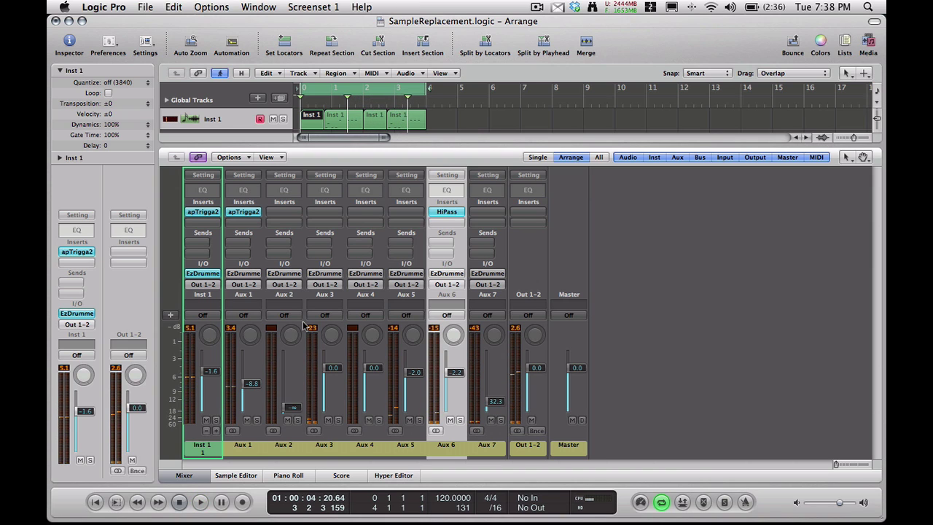
key(space)
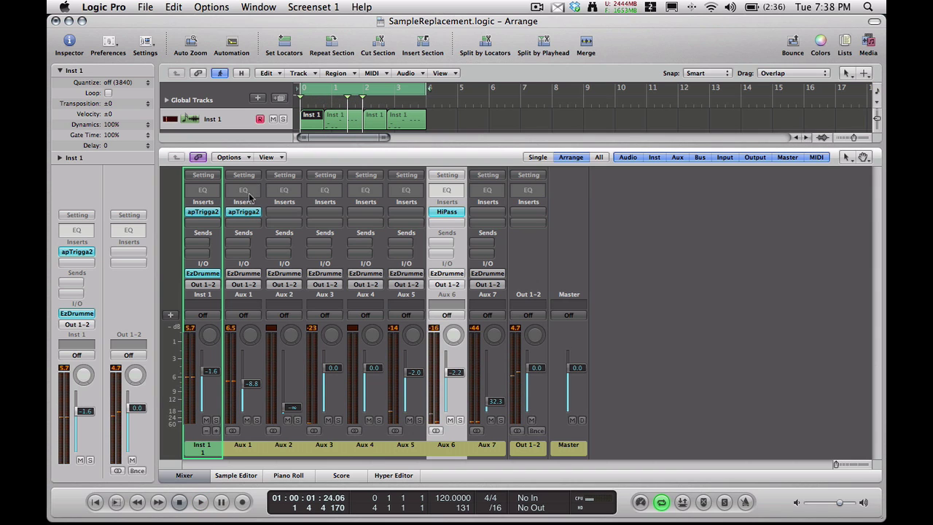
- Load Snare_Sample1.wav from the Bounces folder into sample slot 2 of Aux 1's apTrigga2
click(250, 215)
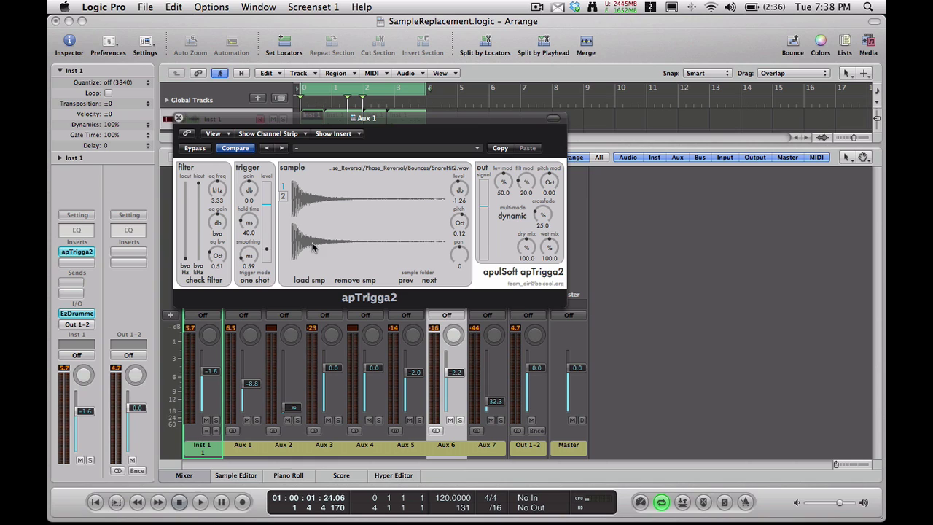
click(283, 196)
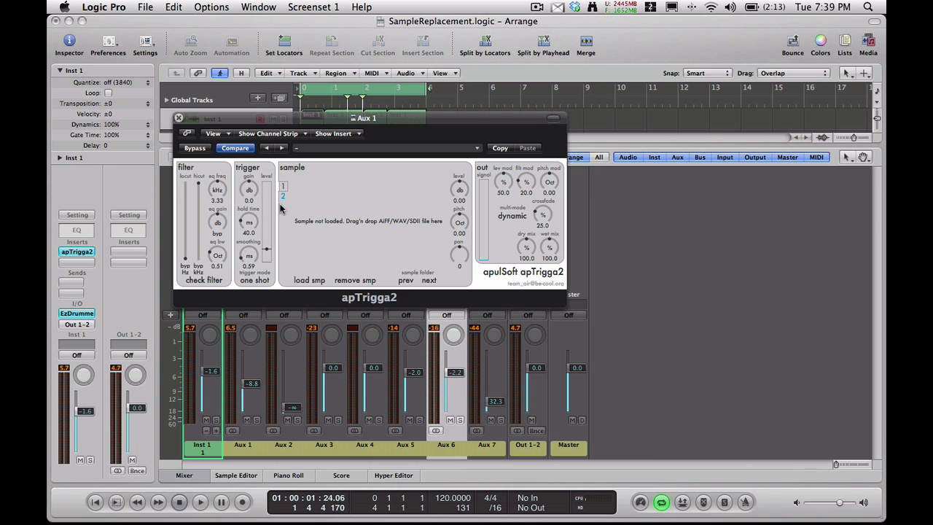
click(310, 280)
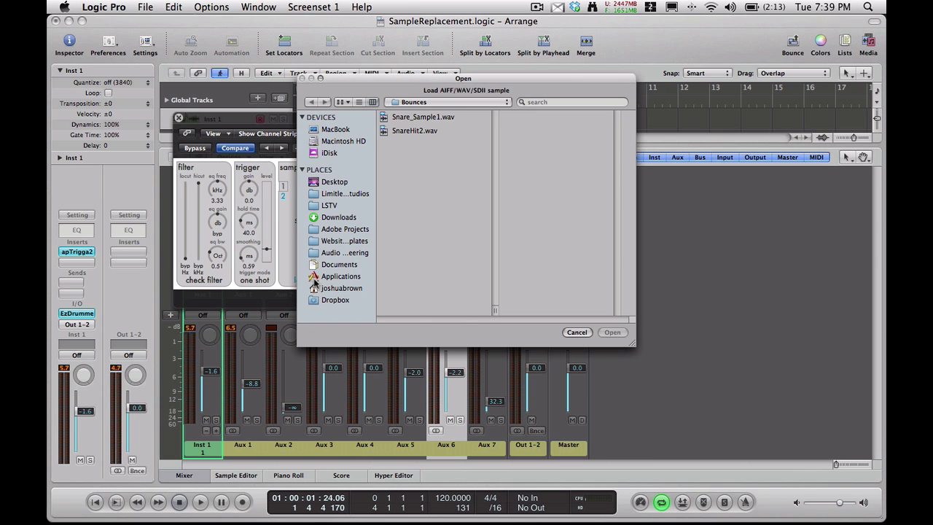
click(421, 118)
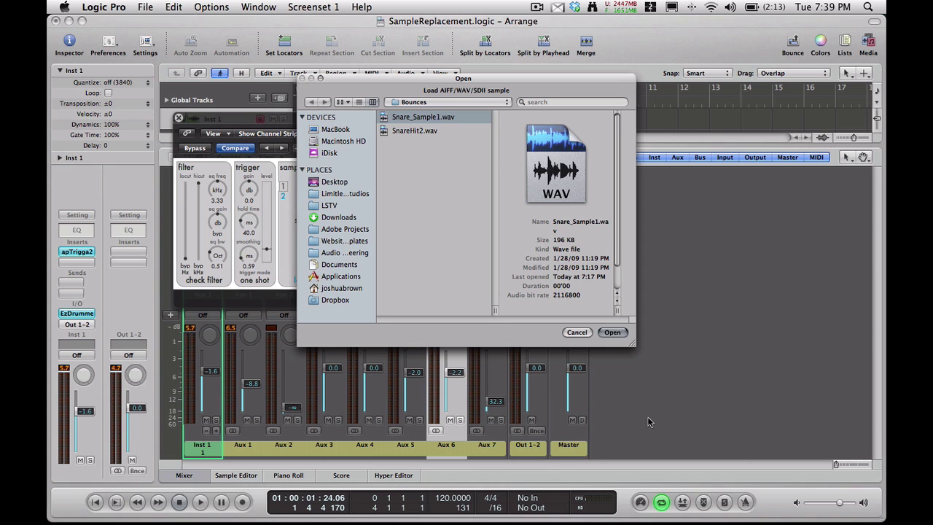
click(612, 332)
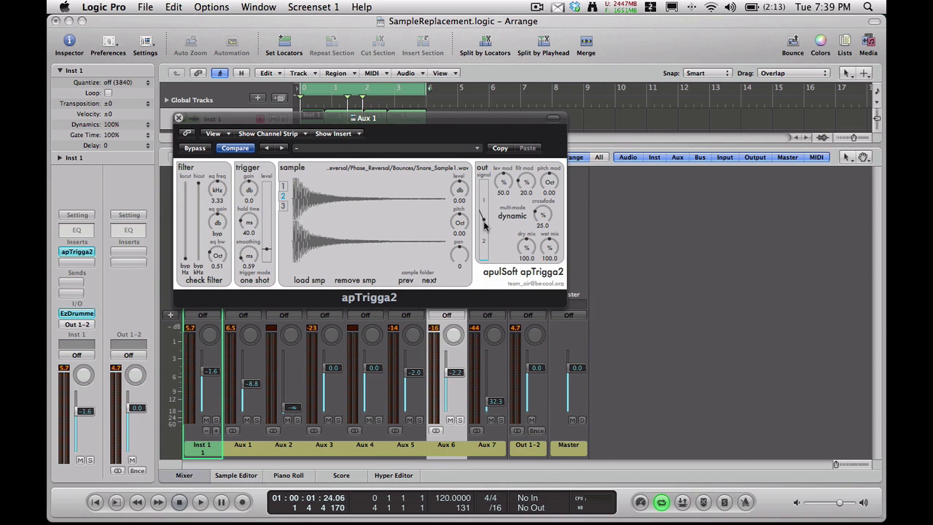
- Try moving the dynamic switching point between samples 1 and 2, and play the loop to audition the two snares
drag(485, 222, 503, 237)
key(space)
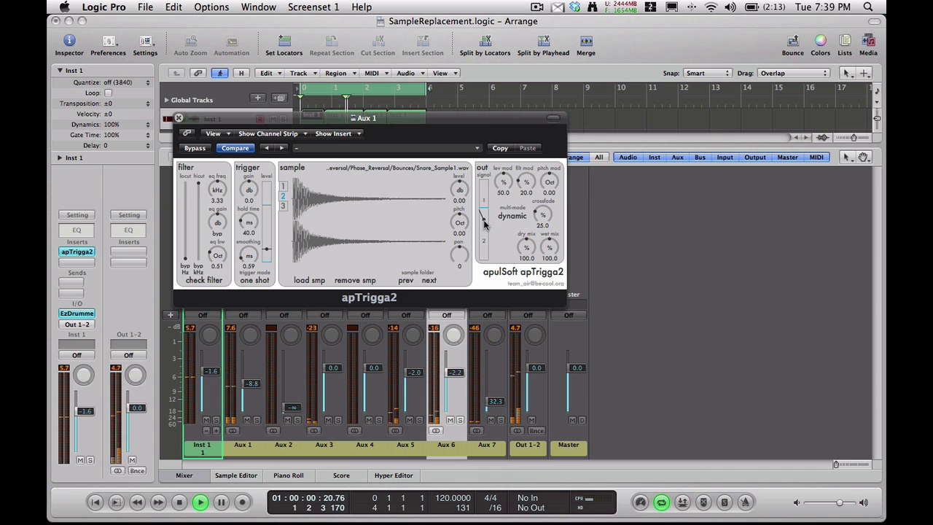
key(space)
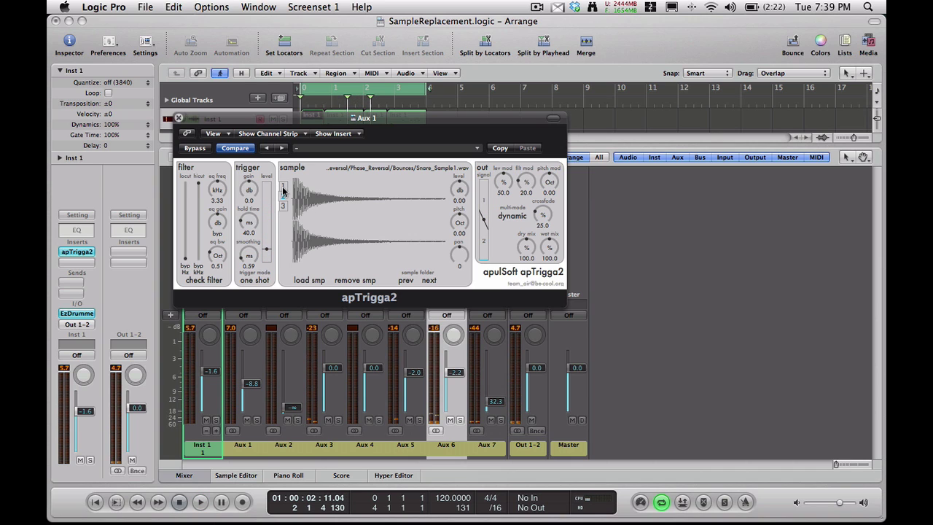
- Check sample 1's settings, set sample 2's pitch to -0.48 octaves and play the loop to hear the difference
click(283, 187)
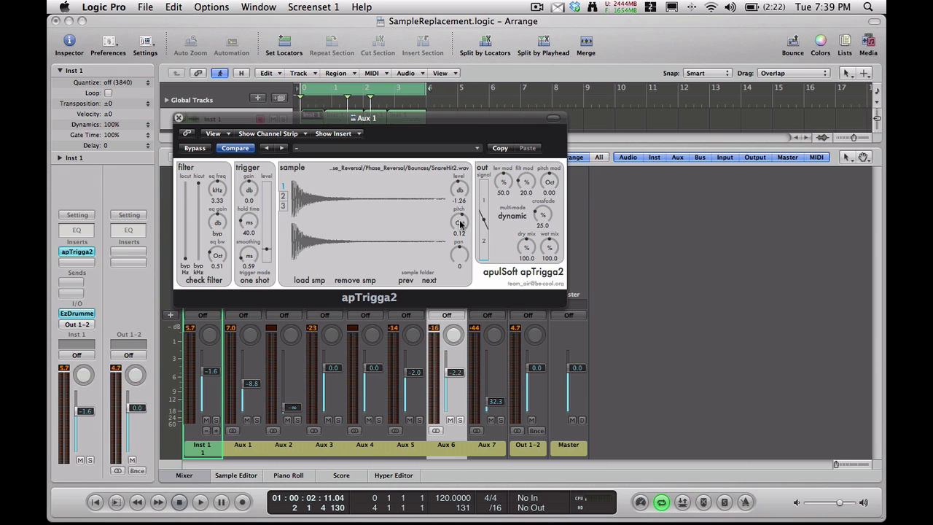
click(284, 196)
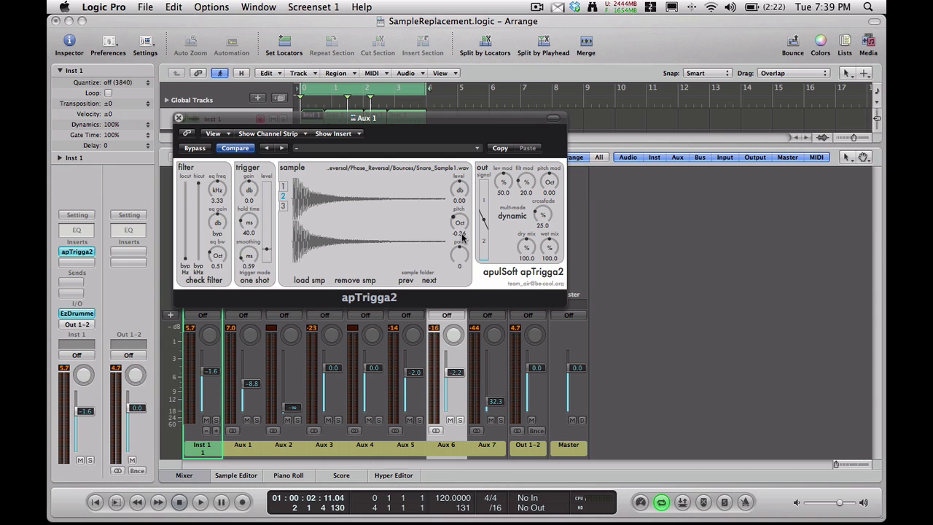
key(space)
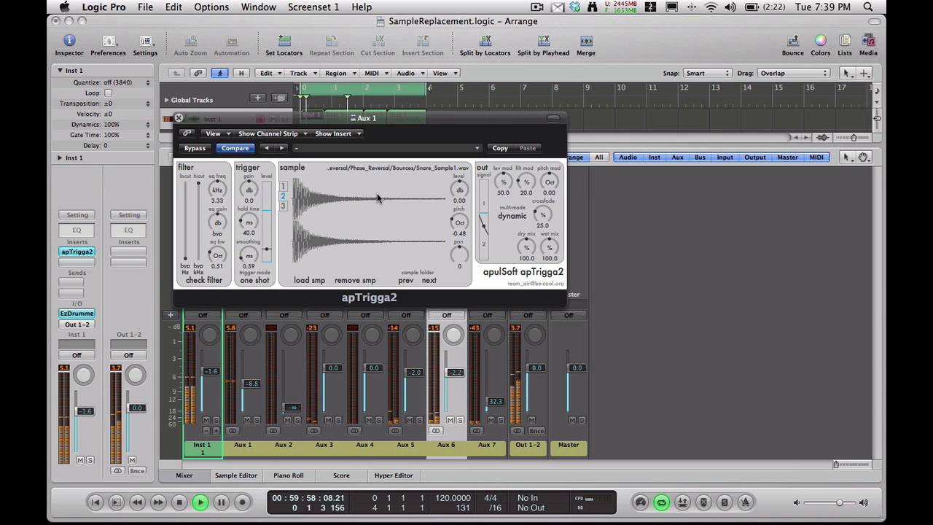
- Bring sample 2's pitch back to -0.00 octaves and set sample 1's pitch to 0.12 octaves while auditioning the loop
drag(473, 220, 468, 208)
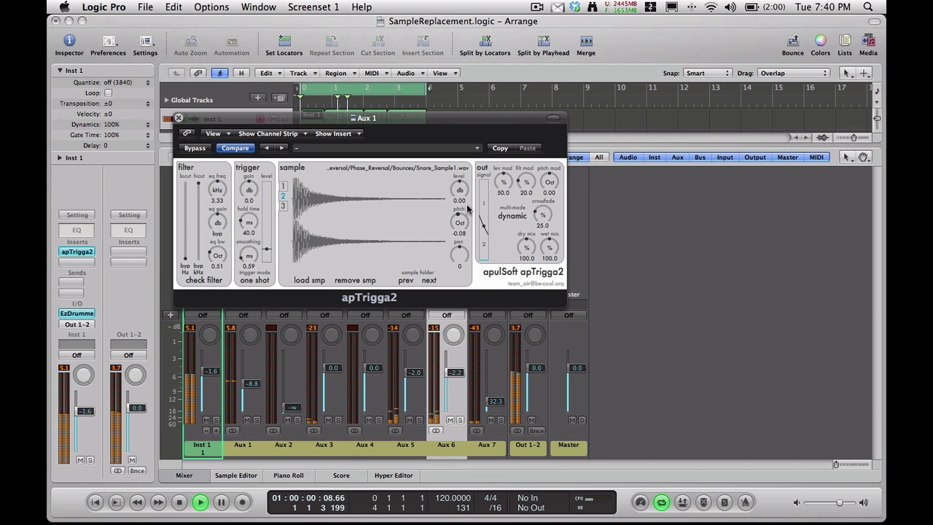
click(283, 189)
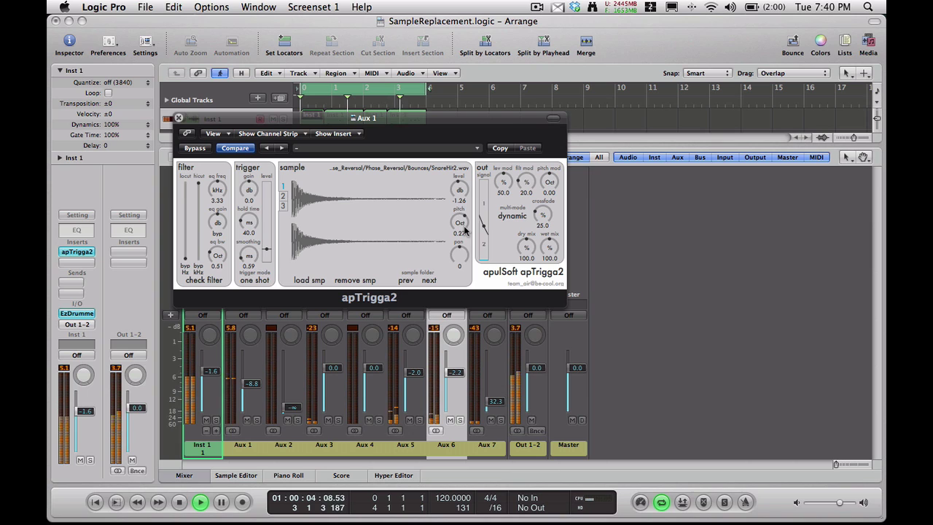
drag(473, 219, 477, 228)
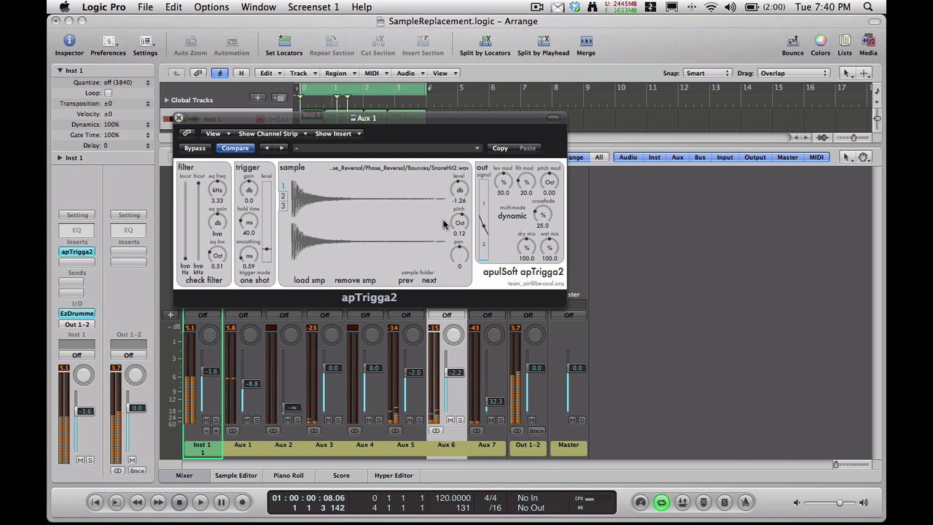
key(space)
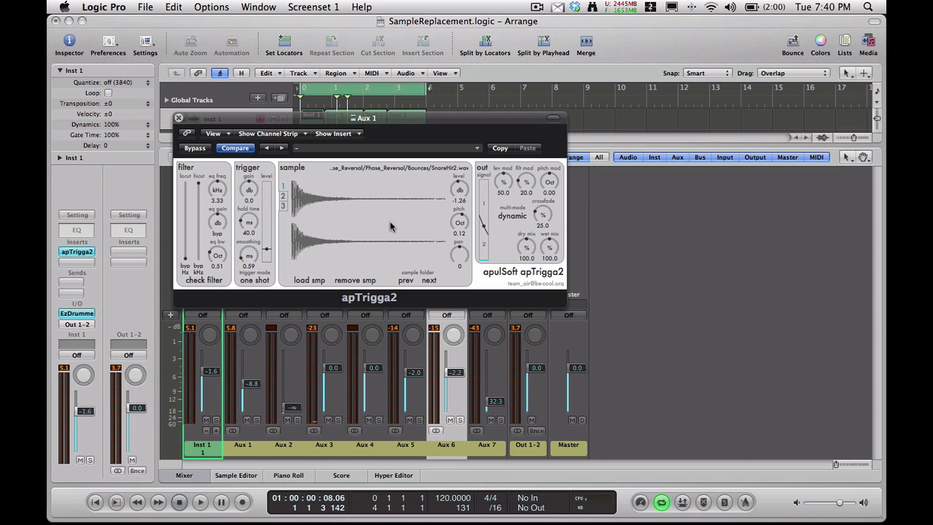
- Play the loop, set sample 1's level to 0.00 dB and lower sample 2's level to -0.95 dB
click(283, 199)
key(space)
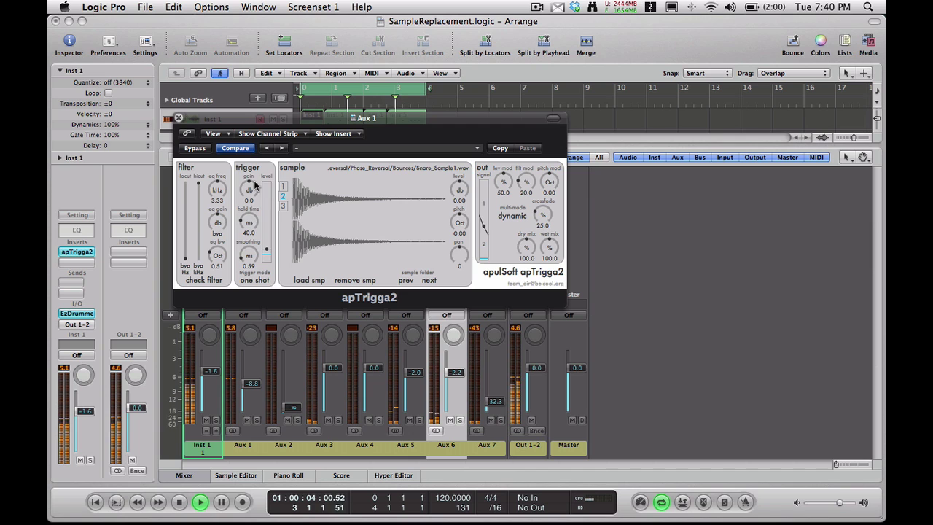
click(283, 186)
click(282, 196)
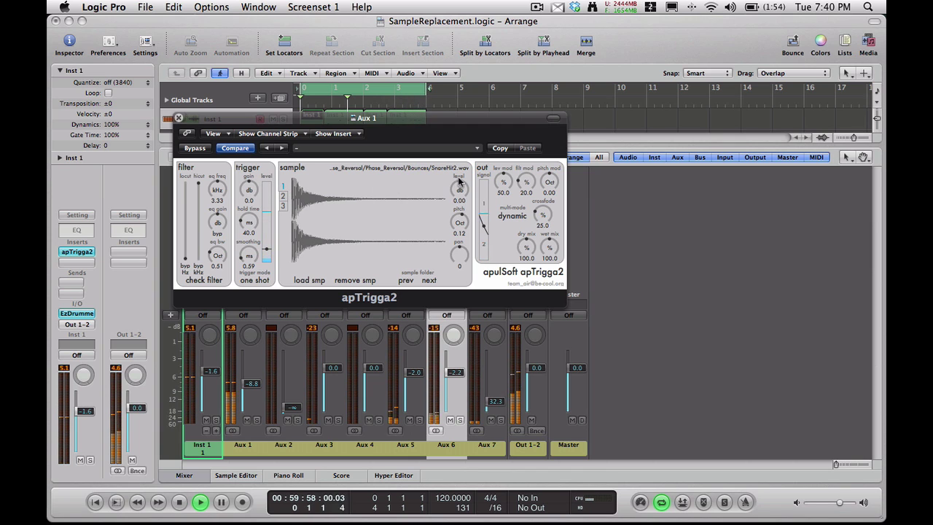
click(284, 197)
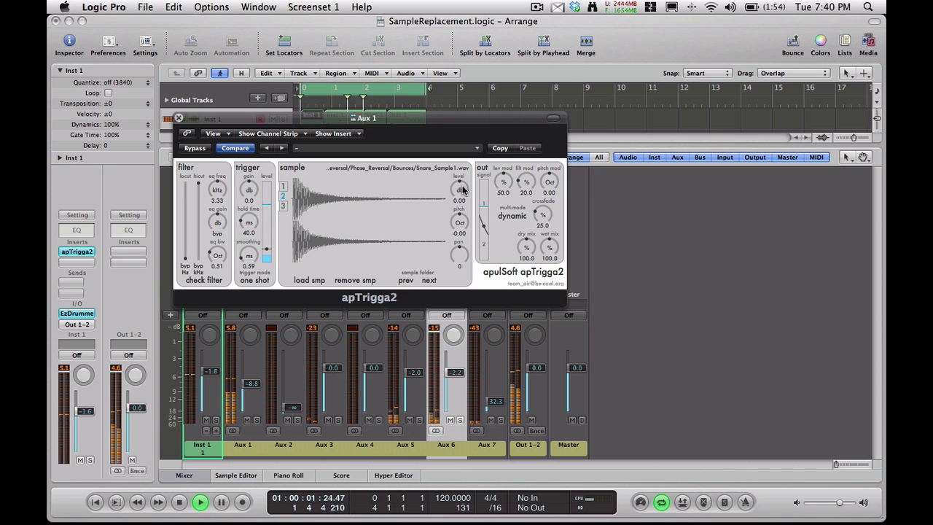
drag(462, 188, 462, 194)
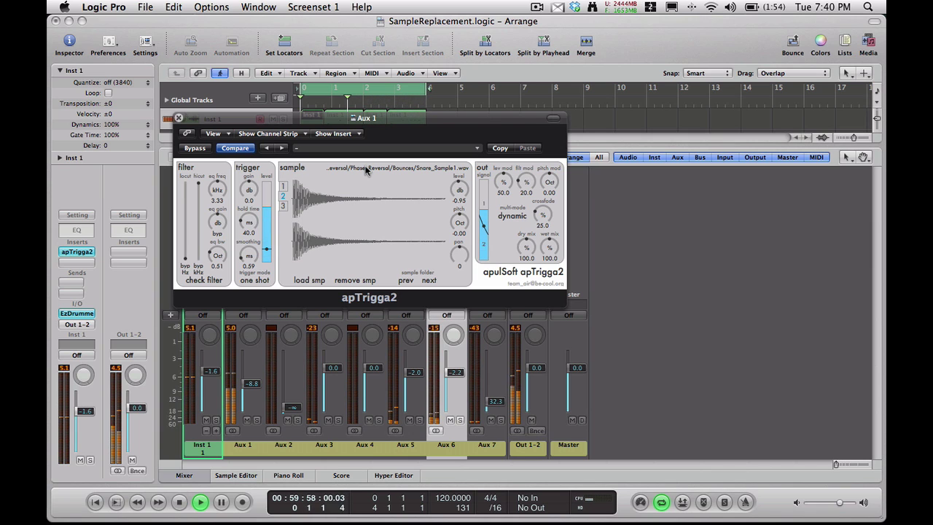
- Stop playback, close Aux 1's apTrigga2 window and return the playhead to the start of the loop
key(space)
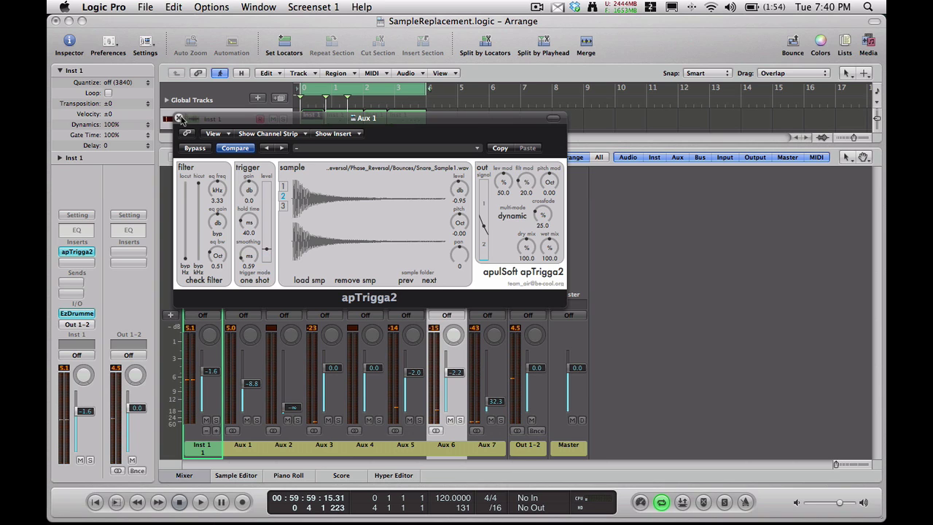
click(179, 118)
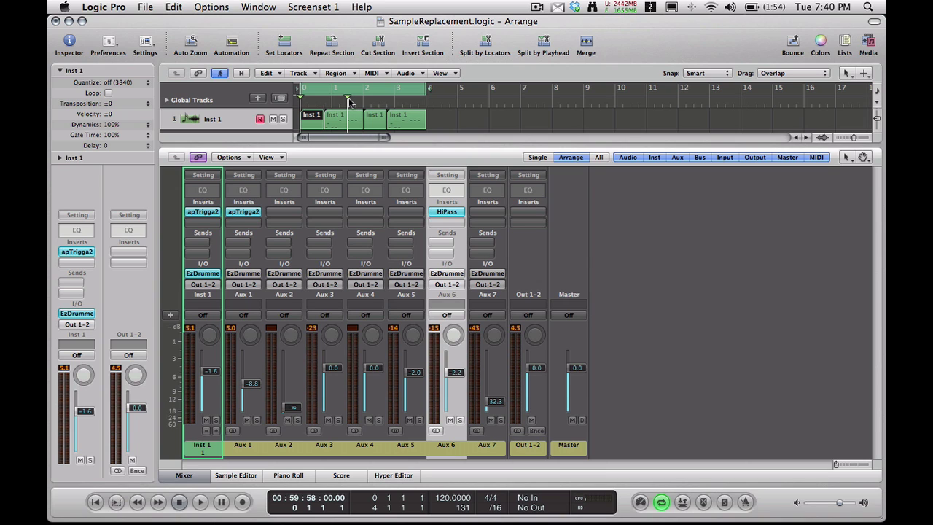
drag(302, 94, 301, 92)
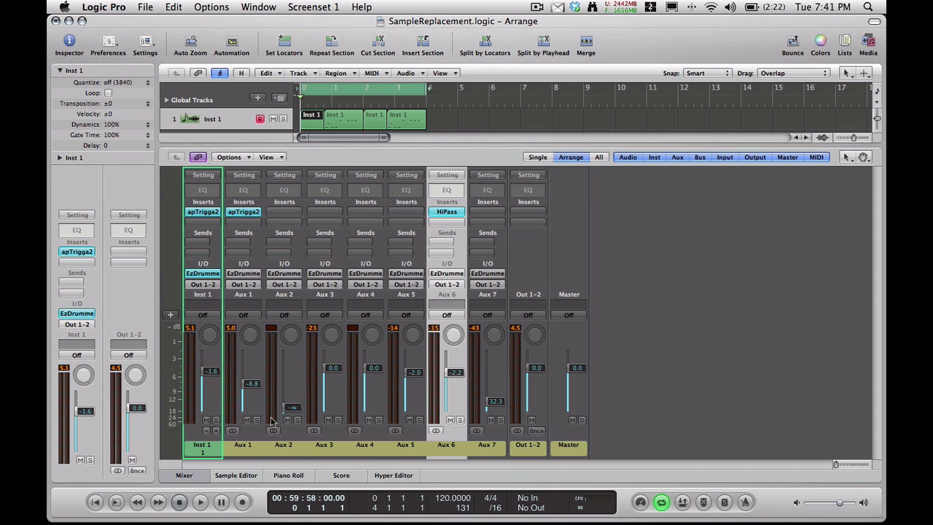
- Switch to Safari, open the Limitless Studios forum in a new tab and look through its board index
key(F8)
click(313, 148)
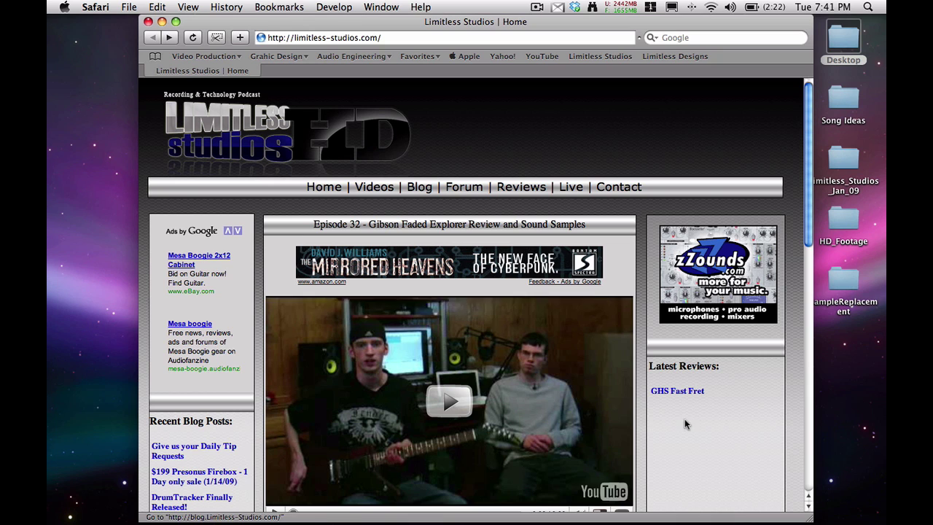
right_click(462, 191)
click(510, 207)
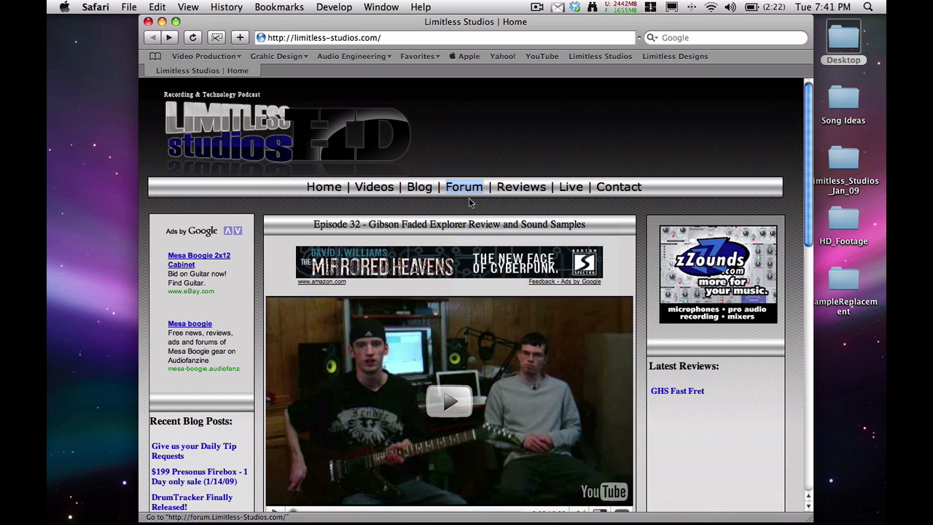
click(344, 67)
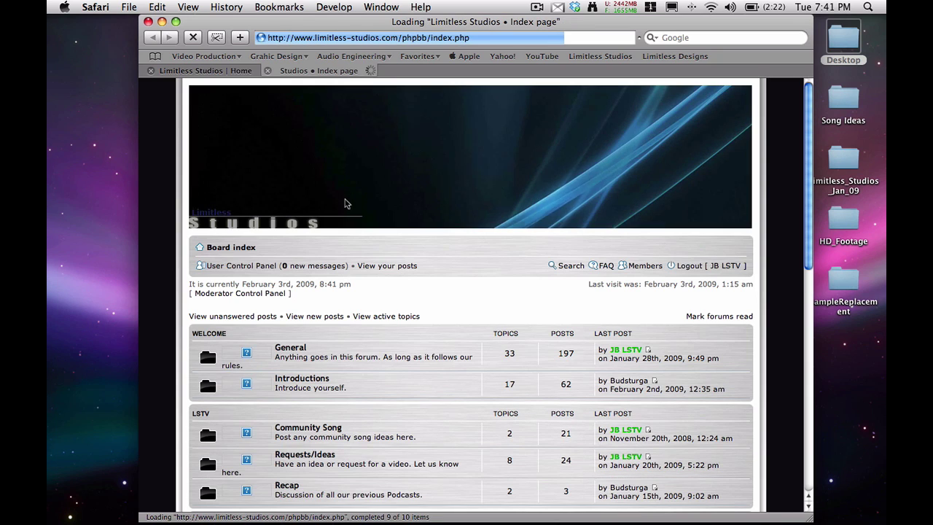
scroll(303, 321, down, 10)
scroll(304, 323, up, 15)
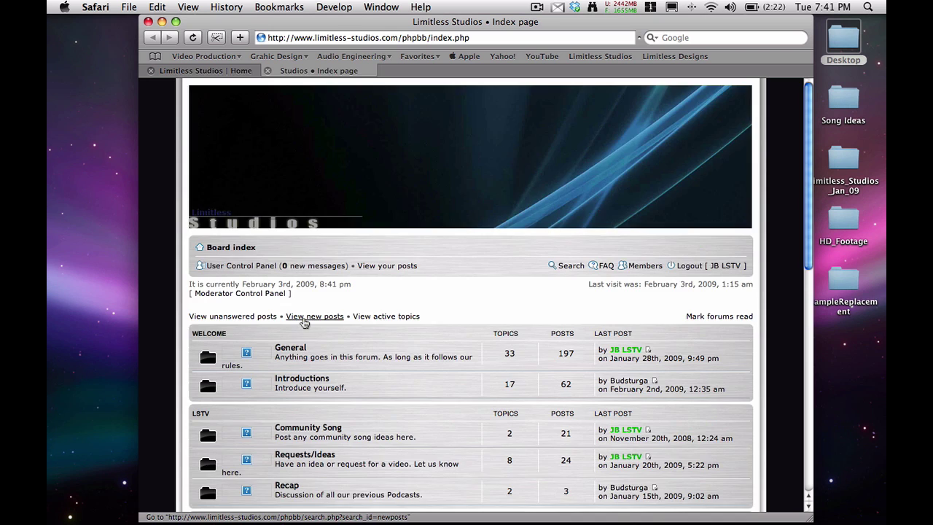
scroll(303, 323, down, 15)
scroll(303, 322, up, 15)
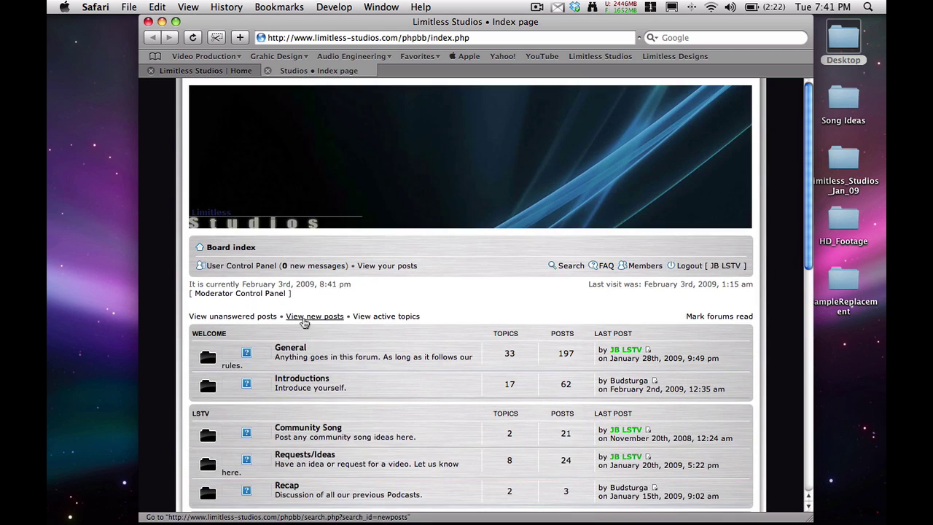